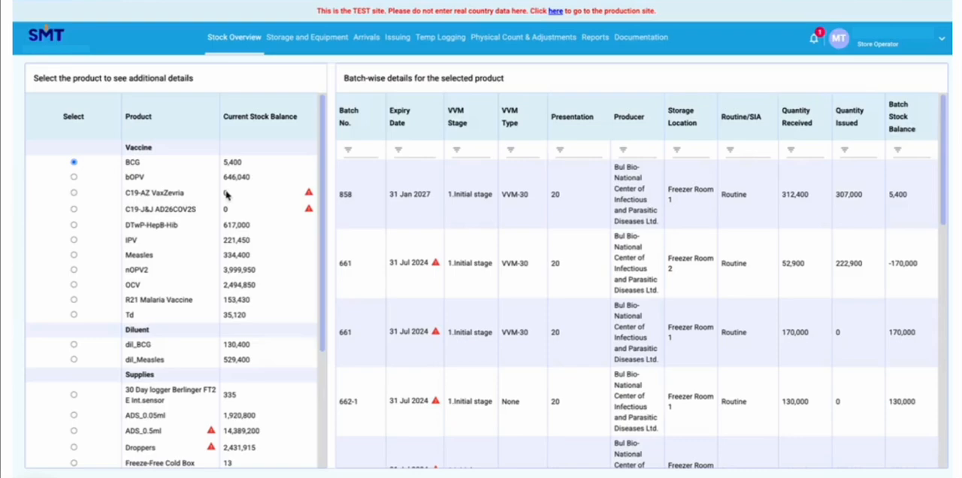
# Show the batch details of the out-of-stock vaccines C19-AZ VaxZevria and C19-J&J AD26COV2S
pyautogui.moveTo(309, 197)
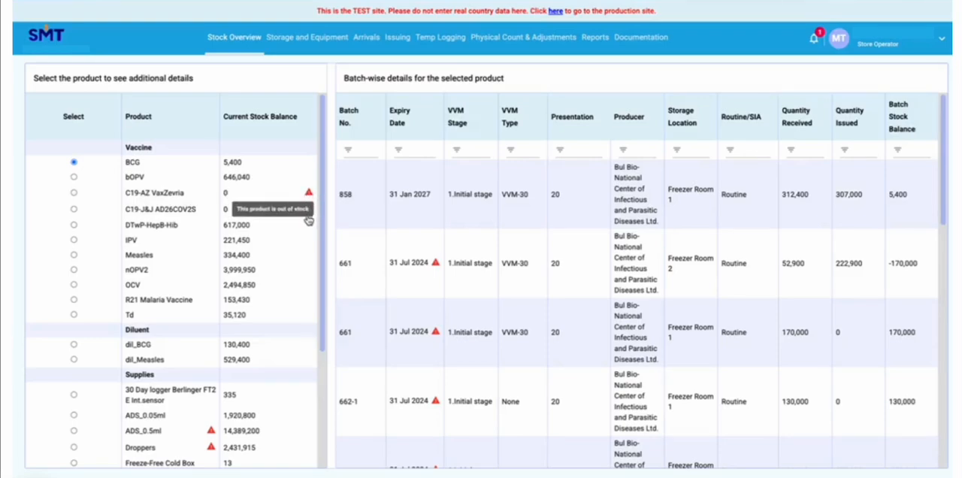
pyautogui.moveTo(124, 192); pyautogui.dragTo(194, 197)
pyautogui.click(73, 194)
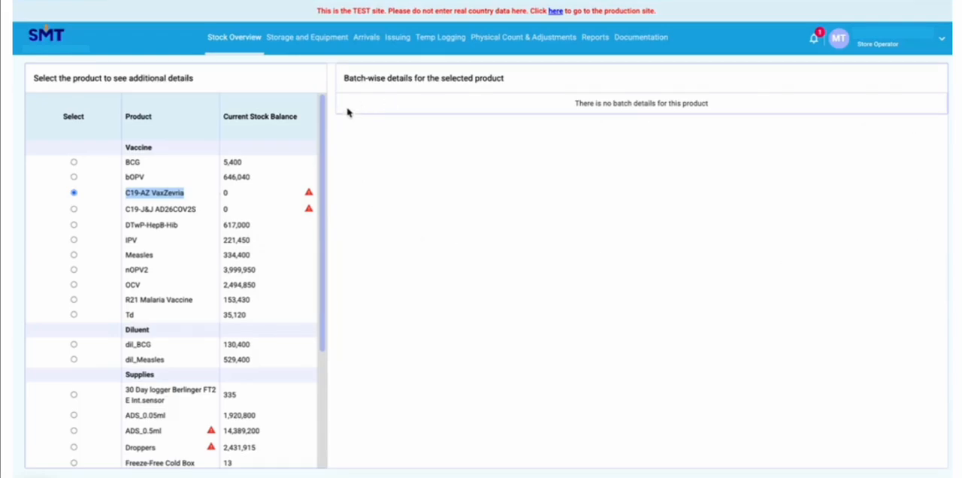
pyautogui.click(73, 210)
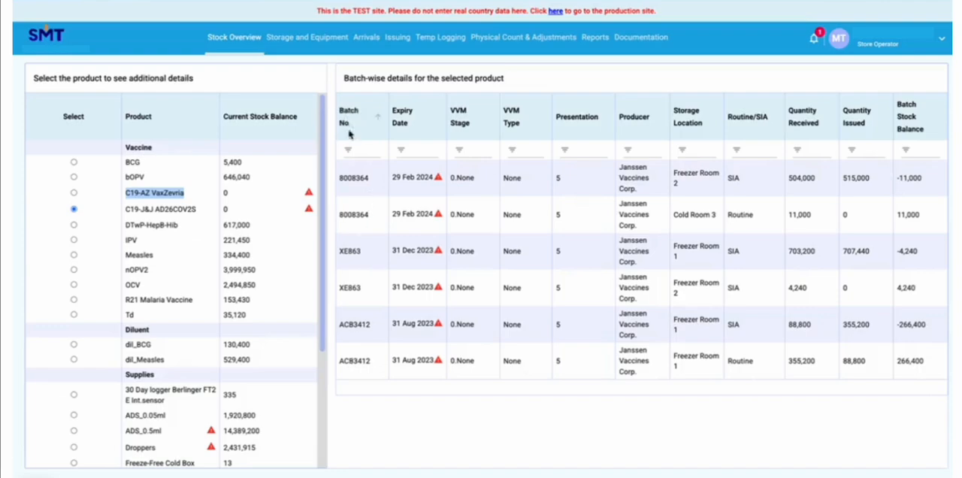
# Compare the batch stock balances of the two batch 8008364 rows of C19-J&J AD26COV2S
pyautogui.moveTo(377, 183); pyautogui.dragTo(336, 185)
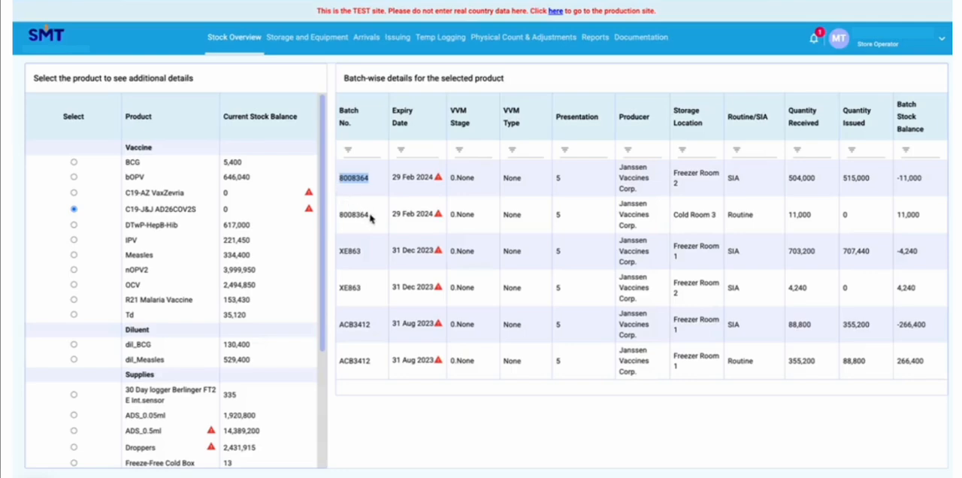
pyautogui.moveTo(372, 216); pyautogui.dragTo(339, 216)
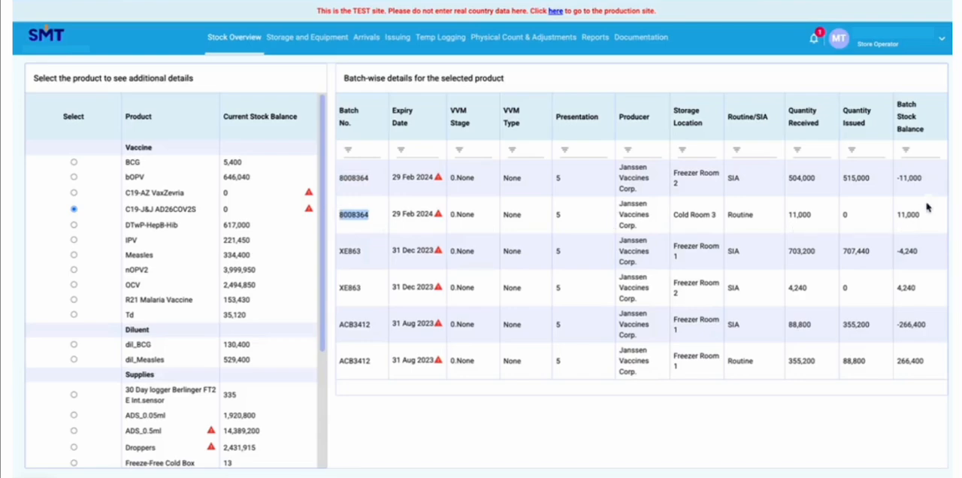
pyautogui.moveTo(926, 216); pyautogui.dragTo(895, 219)
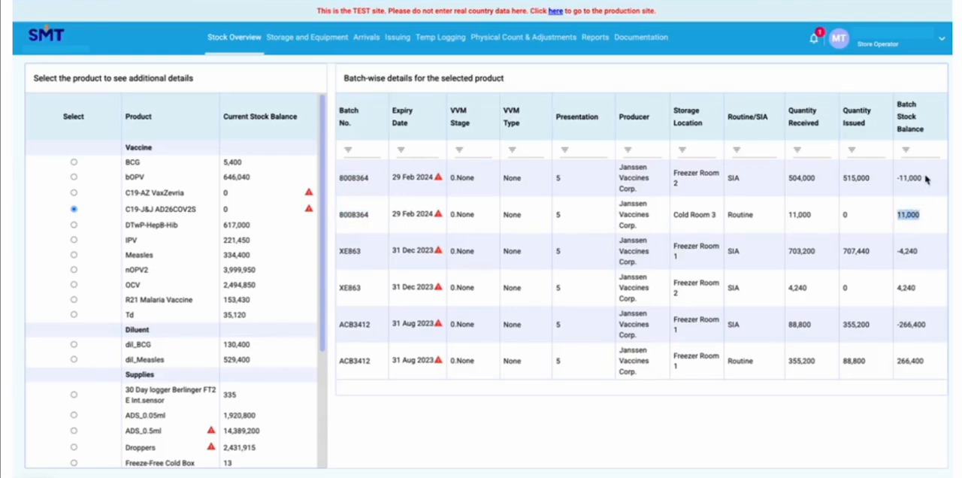
pyautogui.moveTo(927, 179); pyautogui.dragTo(896, 179)
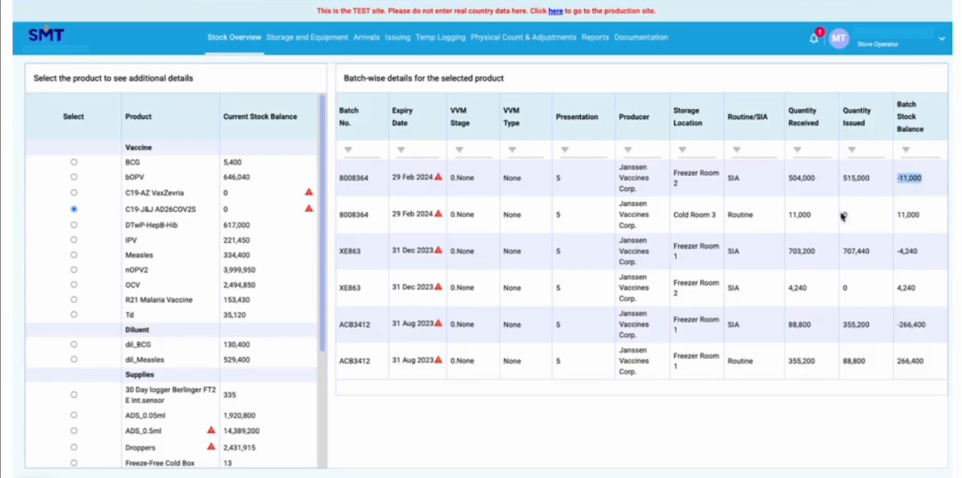
# Compare the batch stock balances of the two batch XE863 rows
pyautogui.moveTo(365, 253); pyautogui.dragTo(339, 250)
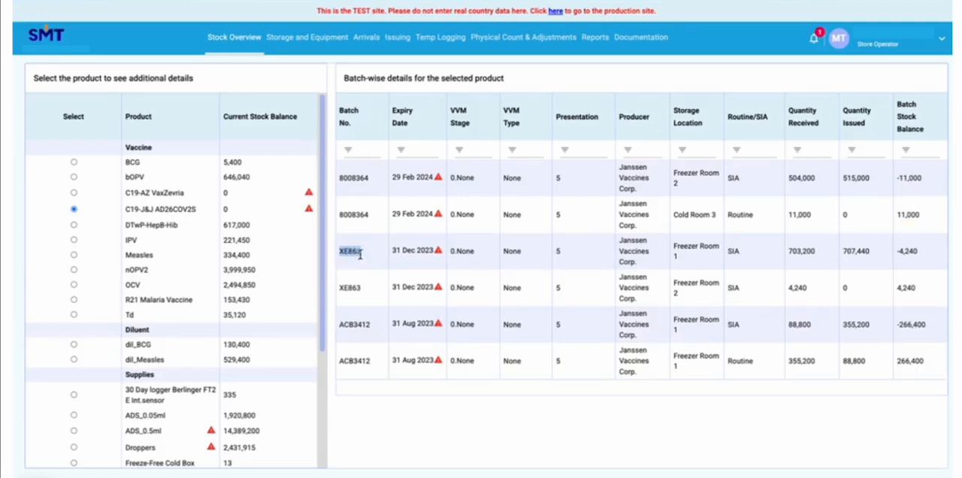
pyautogui.moveTo(924, 254); pyautogui.dragTo(895, 255)
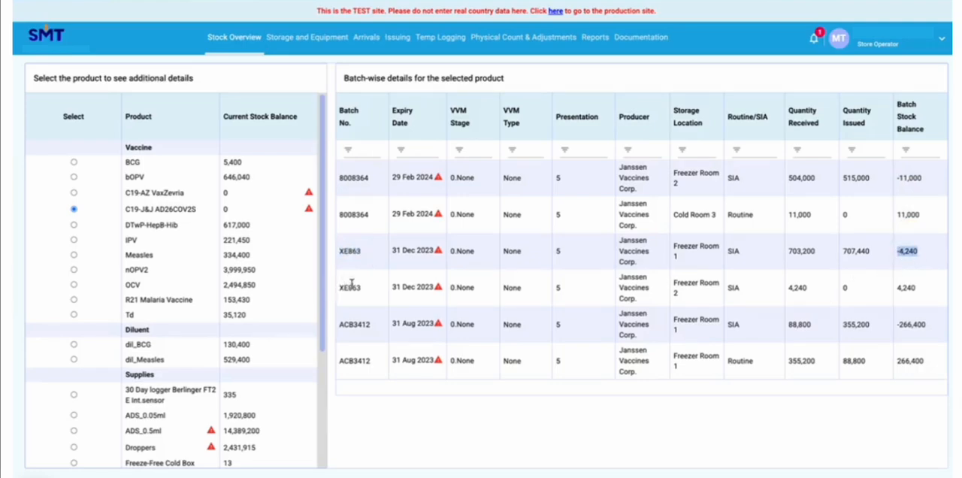
pyautogui.moveTo(365, 289); pyautogui.dragTo(339, 288)
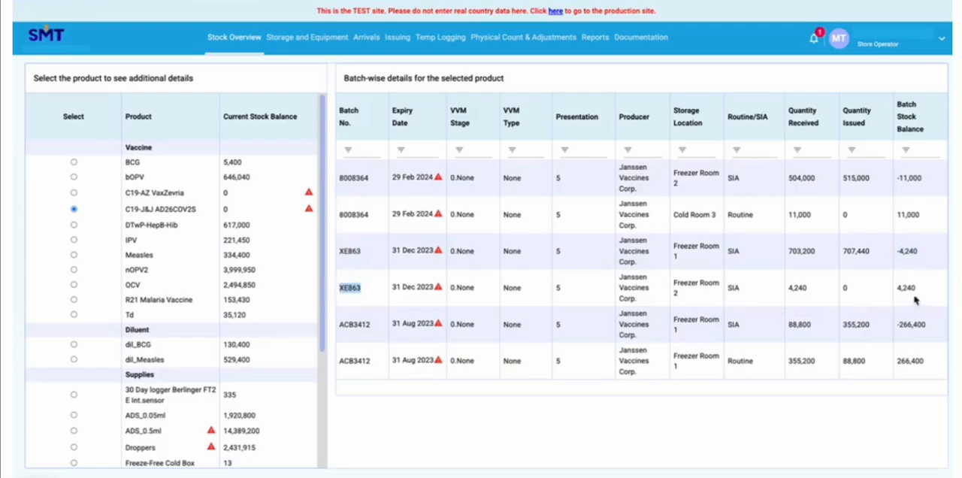
pyautogui.moveTo(923, 289); pyautogui.dragTo(894, 289)
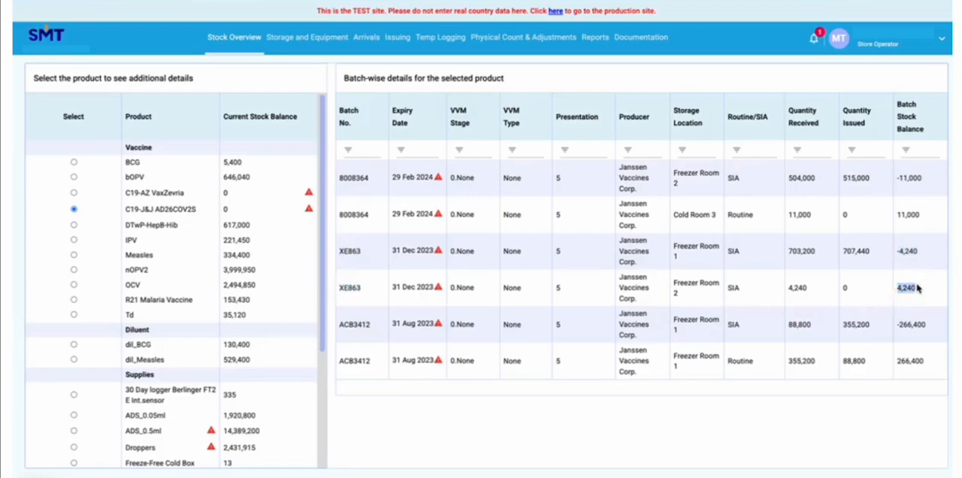
# Compare the stock balances and the Routine/SIA assignment of the two batch ACB3412 rows
pyautogui.moveTo(372, 326); pyautogui.dragTo(343, 332)
pyautogui.click(373, 328)
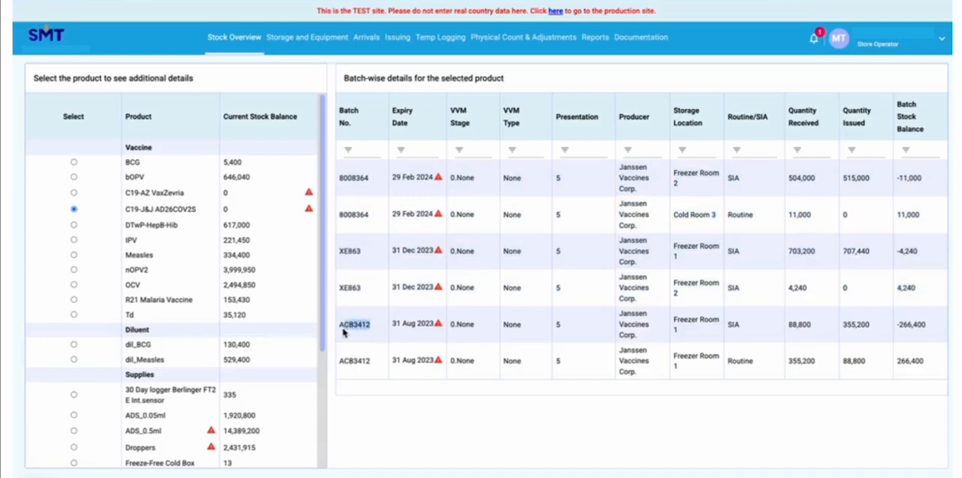
pyautogui.doubleClick(338, 332)
pyautogui.moveTo(936, 331); pyautogui.dragTo(893, 327)
pyautogui.moveTo(935, 362); pyautogui.dragTo(897, 362)
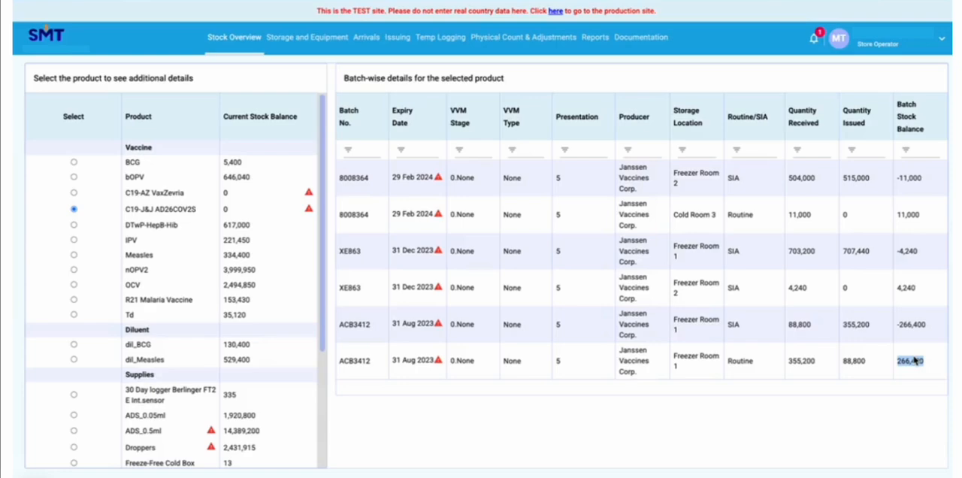
pyautogui.moveTo(375, 327); pyautogui.dragTo(335, 323)
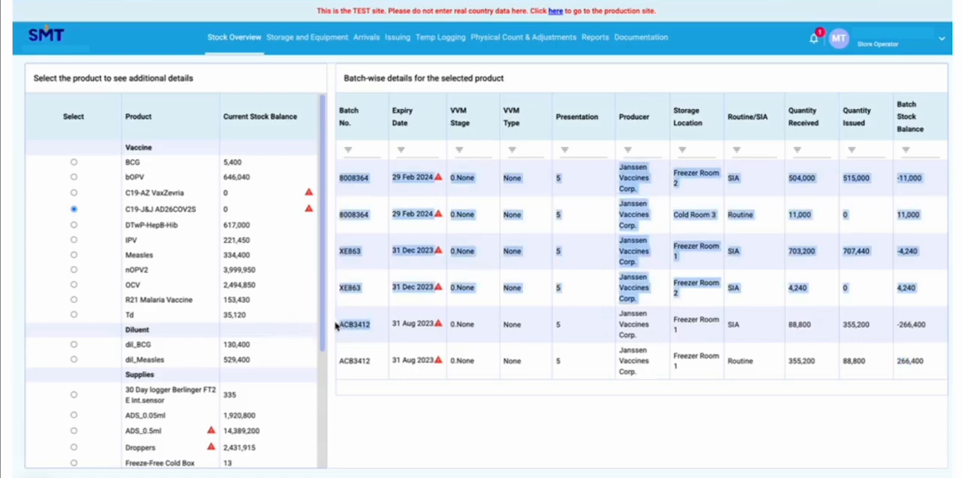
pyautogui.moveTo(372, 362); pyautogui.dragTo(337, 357)
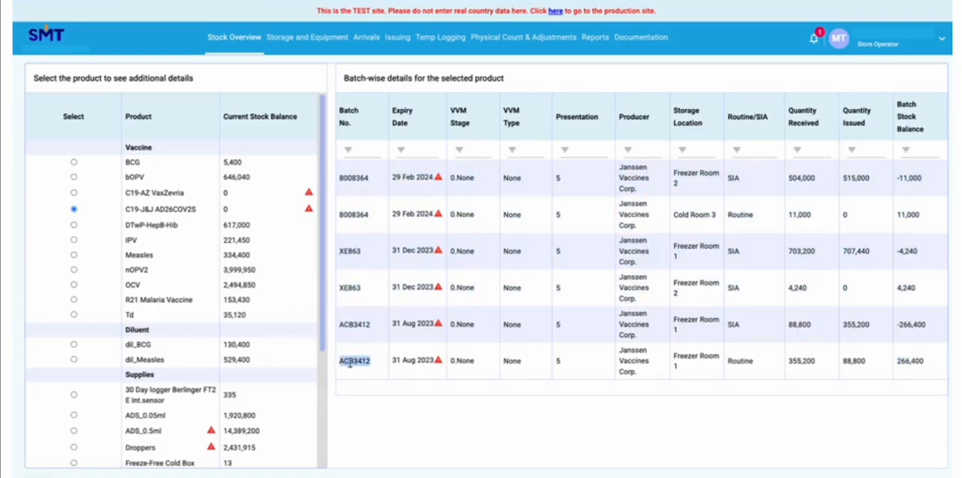
pyautogui.click(367, 367)
pyautogui.moveTo(927, 363); pyautogui.dragTo(897, 365)
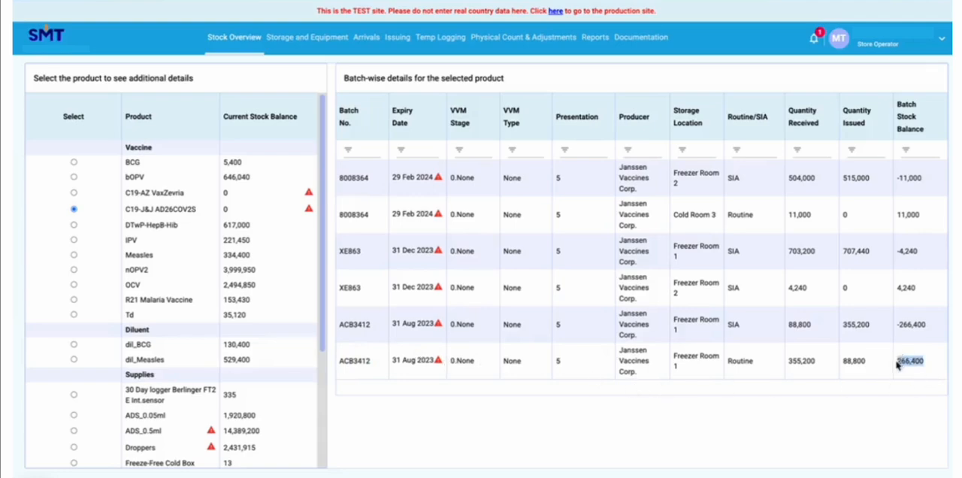
pyautogui.doubleClick(744, 361)
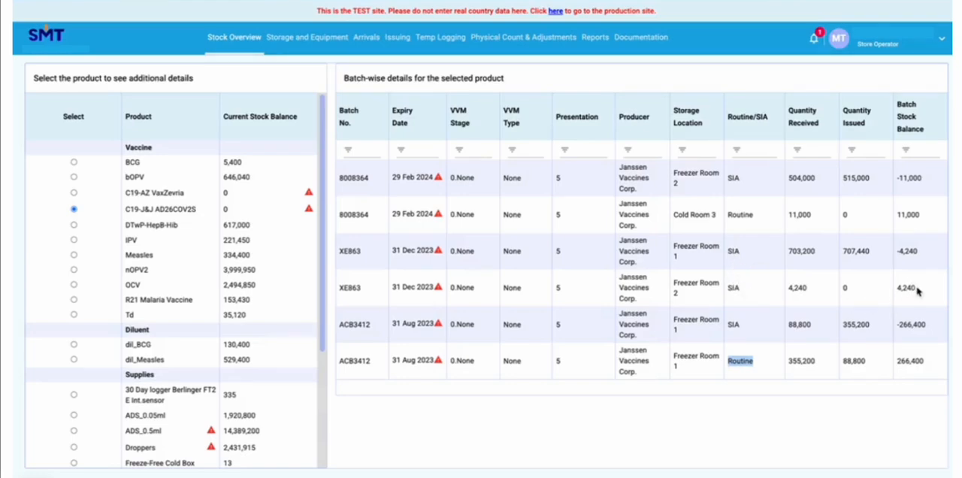
# Check the storage location behind each stock balance of batch XE863
pyautogui.moveTo(918, 293); pyautogui.dragTo(901, 295)
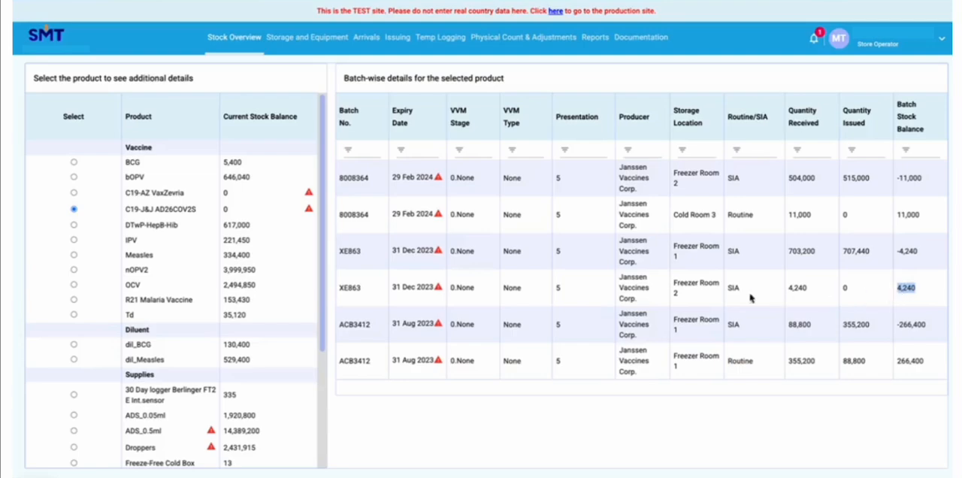
pyautogui.moveTo(678, 299)
pyautogui.mouseDown()
pyautogui.moveTo(673, 290)
pyautogui.moveTo(680, 299)
pyautogui.mouseUp()
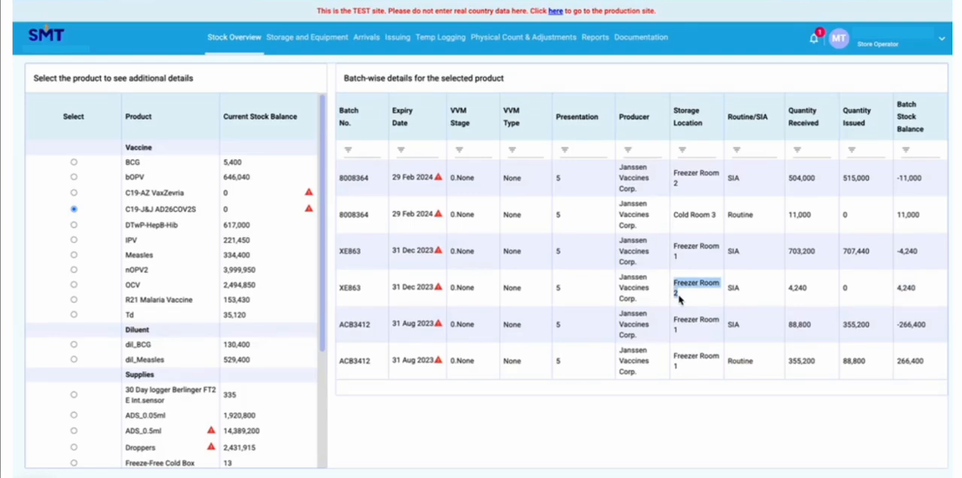
pyautogui.moveTo(936, 261); pyautogui.dragTo(895, 256)
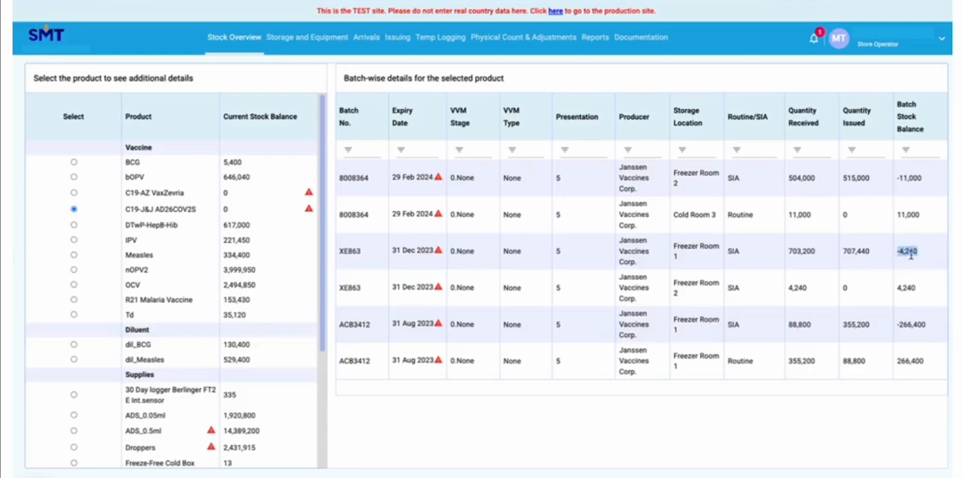
pyautogui.moveTo(685, 259); pyautogui.dragTo(670, 247)
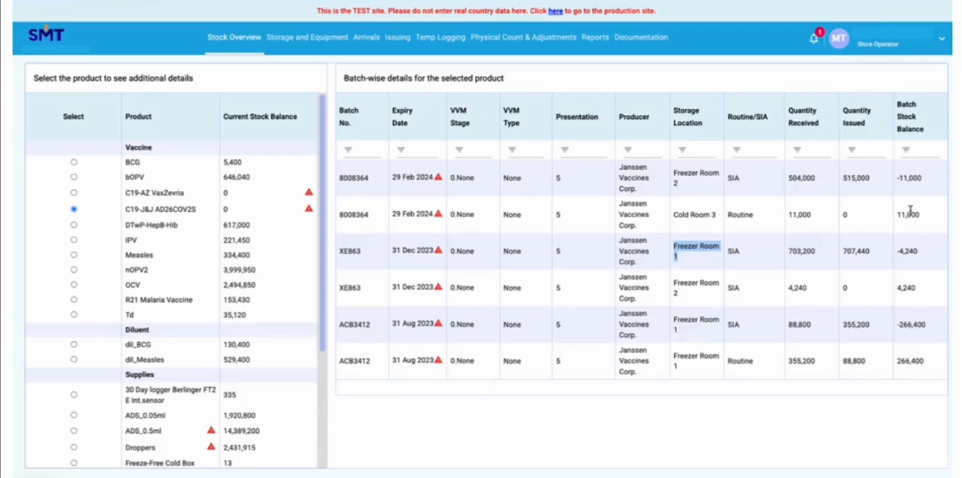
# Open the Physical Count & Adjustments page and set the adjustment type to Adjustment
pyautogui.click(518, 41)
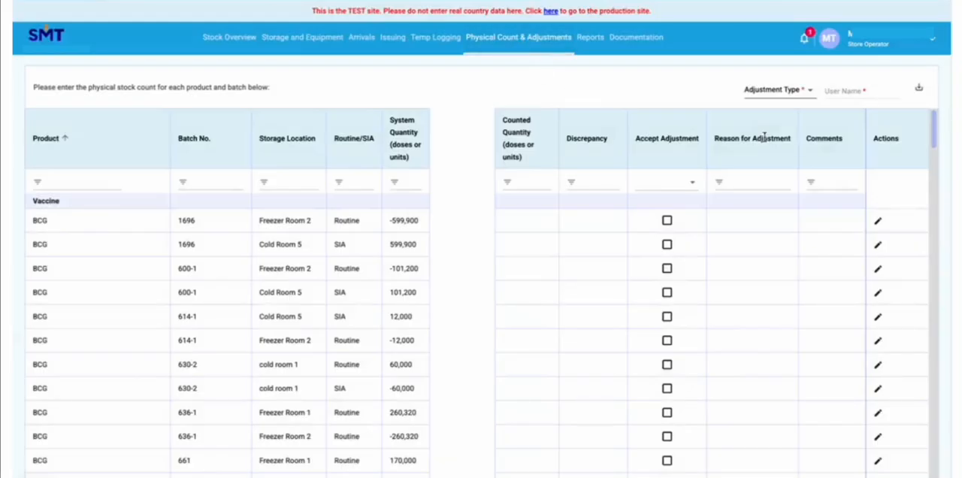
pyautogui.click(805, 97)
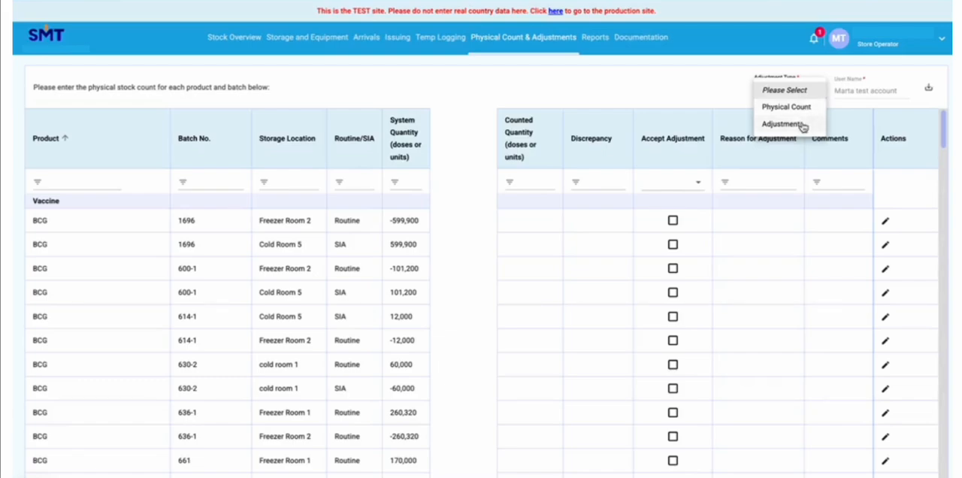
pyautogui.click(803, 125)
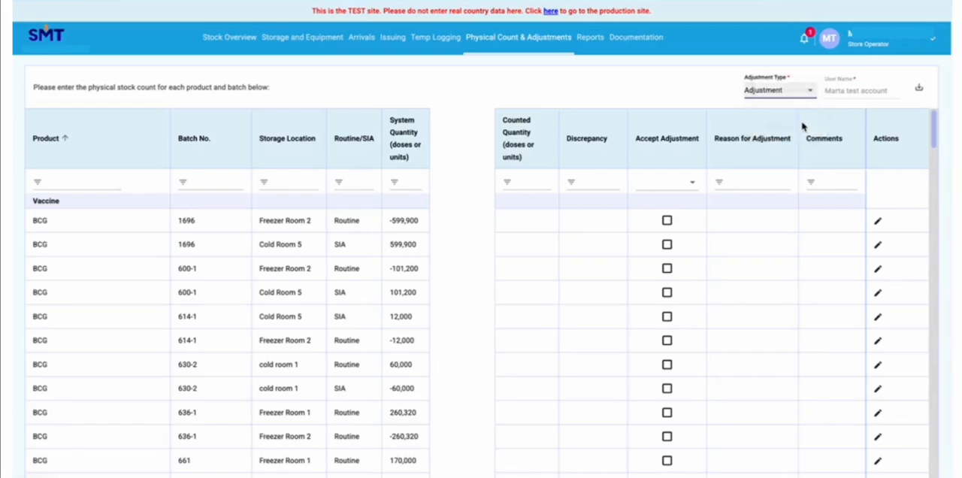
# Filter the physical count table to products matching "c19"
pyautogui.click(63, 180)
pyautogui.write('c')
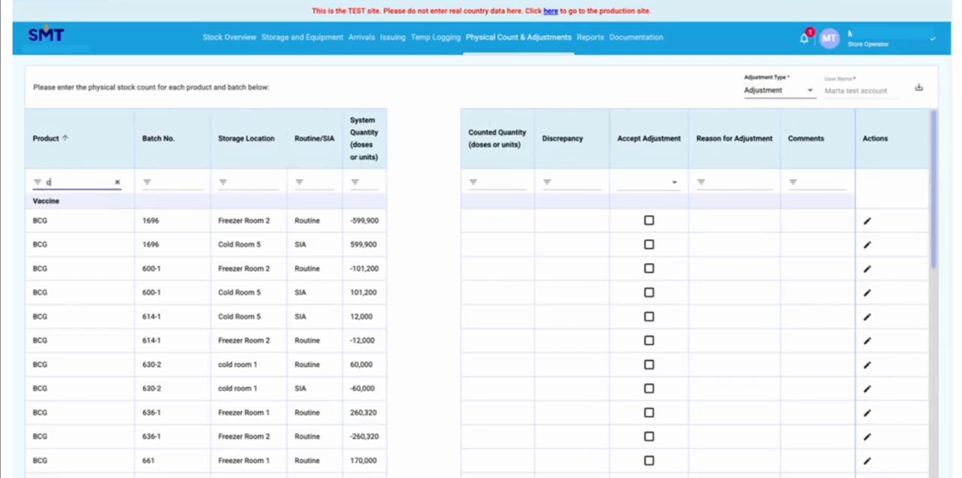
pyautogui.write('19')
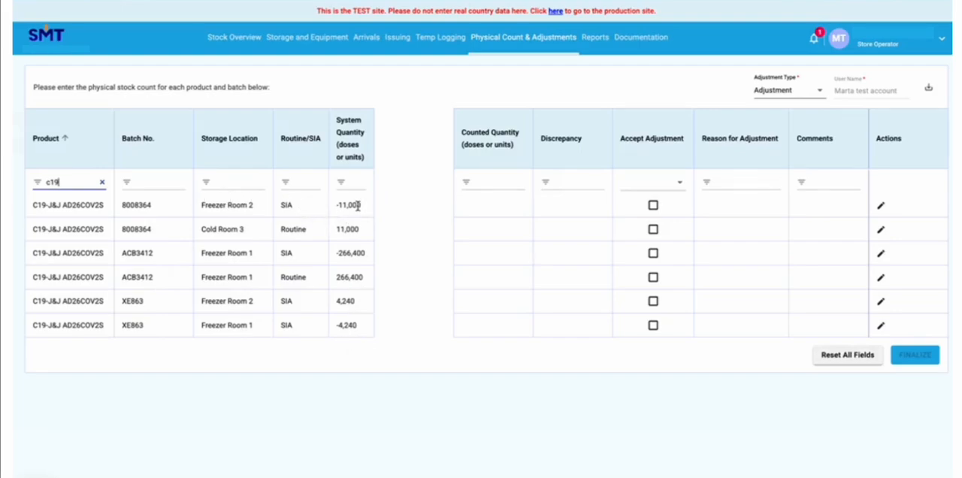
# For C19-J&J AD26COV2S batch 8008364 (SIA, Freezer Room 2), set the counted stock quantity to 0 and accept the adjustment
pyautogui.click(880, 208)
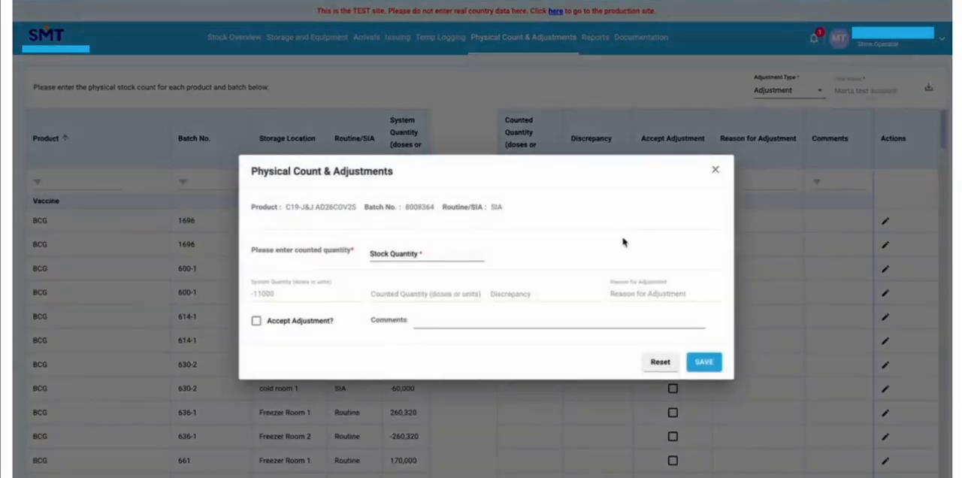
pyautogui.click(386, 254)
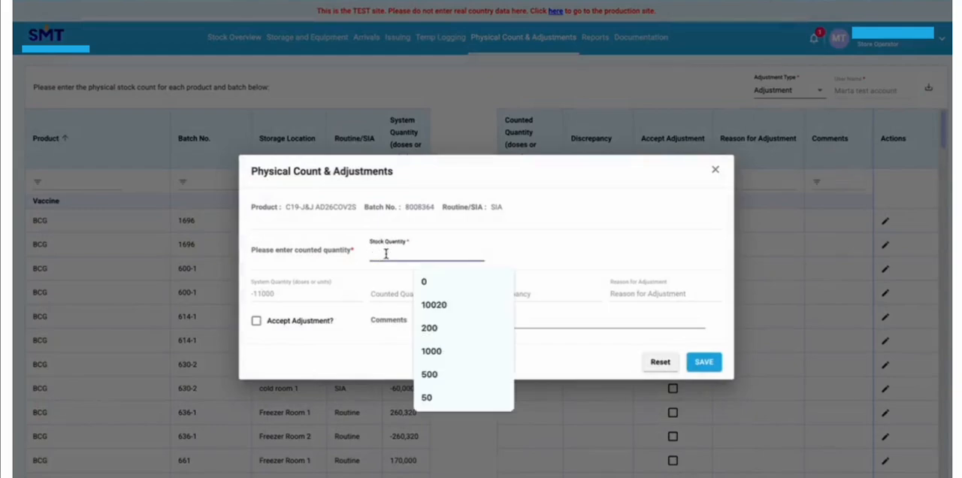
pyautogui.write('0')
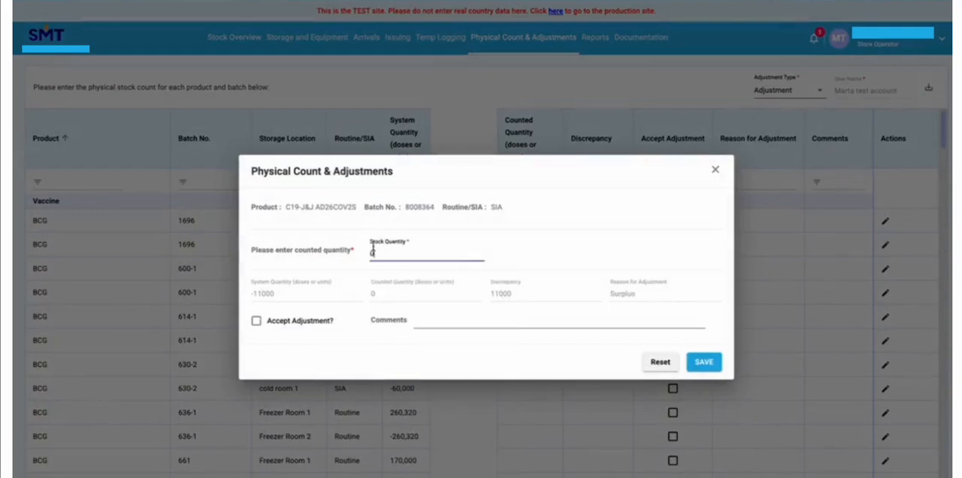
pyautogui.click(255, 320)
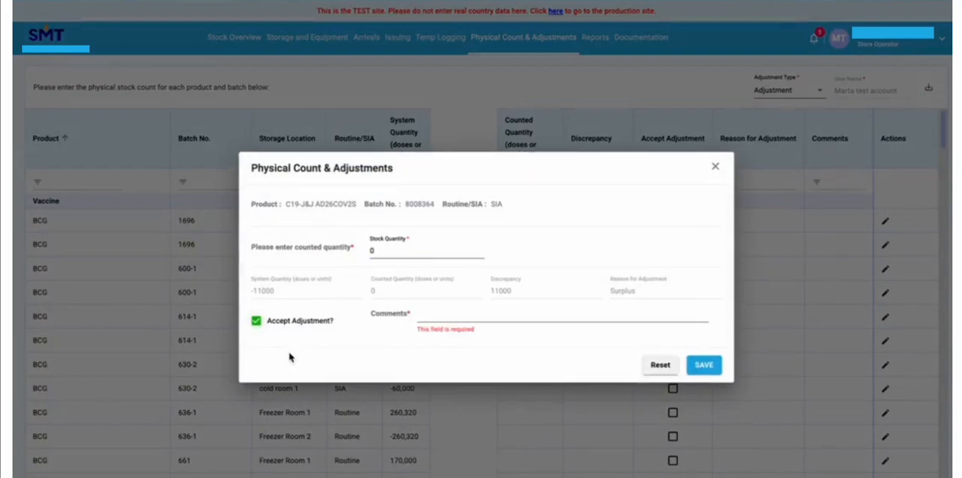
# Enter the adjustment comment "Correction of negative quantity" and save the entry
pyautogui.click(431, 316)
pyautogui.click(503, 340)
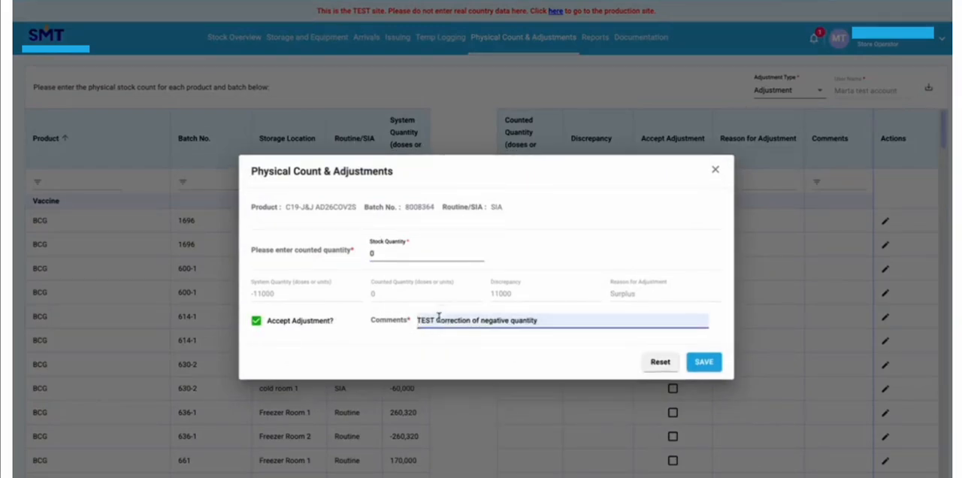
pyautogui.moveTo(436, 320); pyautogui.dragTo(413, 323)
pyautogui.press('BackSpace')
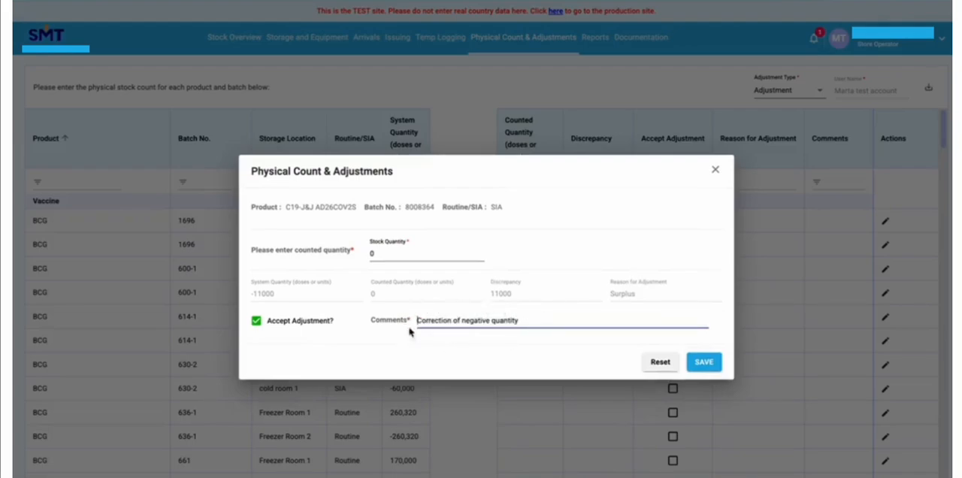
pyautogui.click(704, 362)
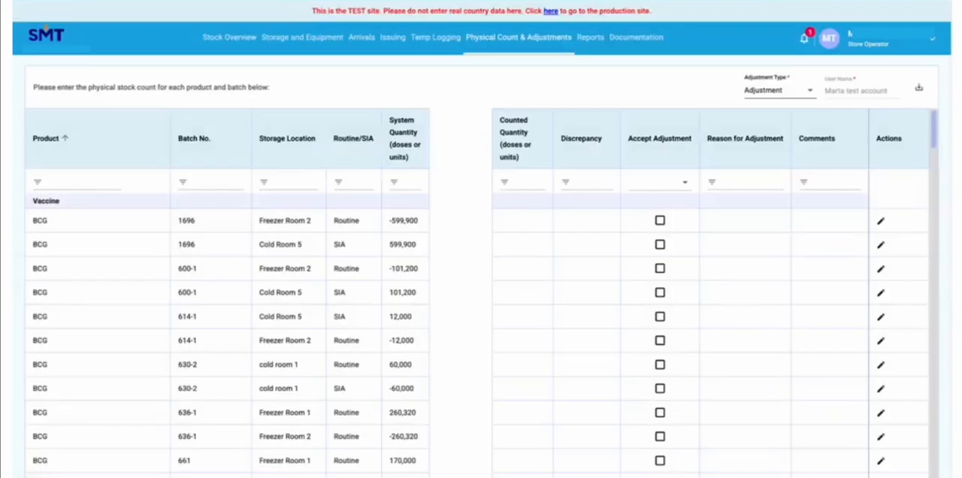
# Reapply the "c19" product filter to list the C19 batches with the saved adjustment
pyautogui.click(80, 184)
pyautogui.write('c1')
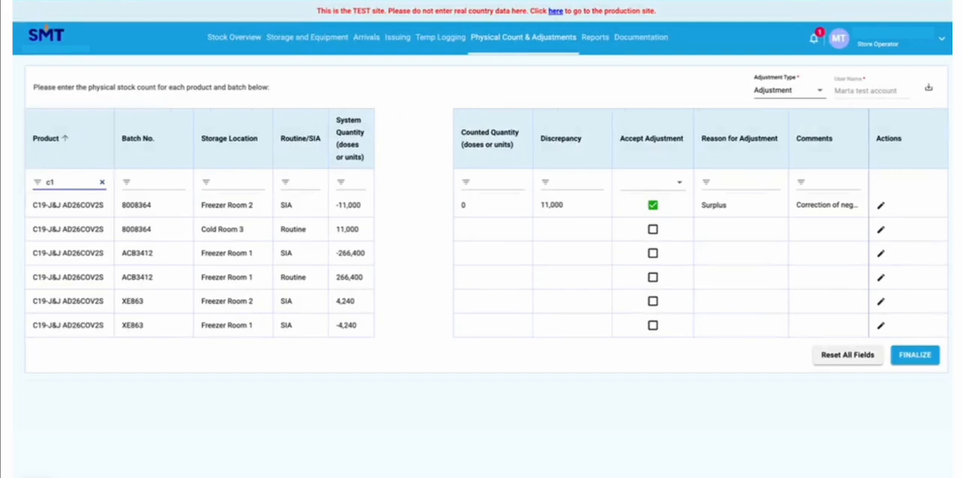
pyautogui.write('9')
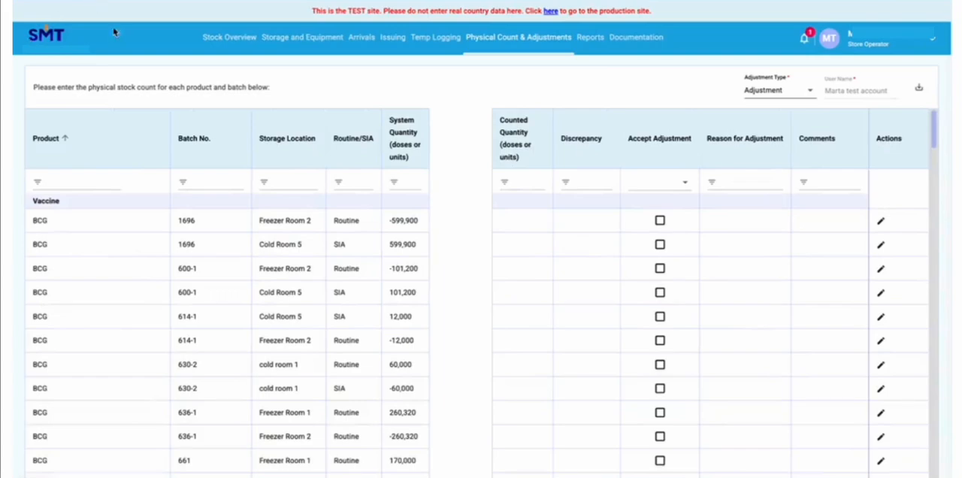
# Filter the physical count products by "c19" to review the C19-J&J AD26COV2S entries, and finalize the stock adjustments with confirmation
pyautogui.click(78, 182)
pyautogui.write('c19')
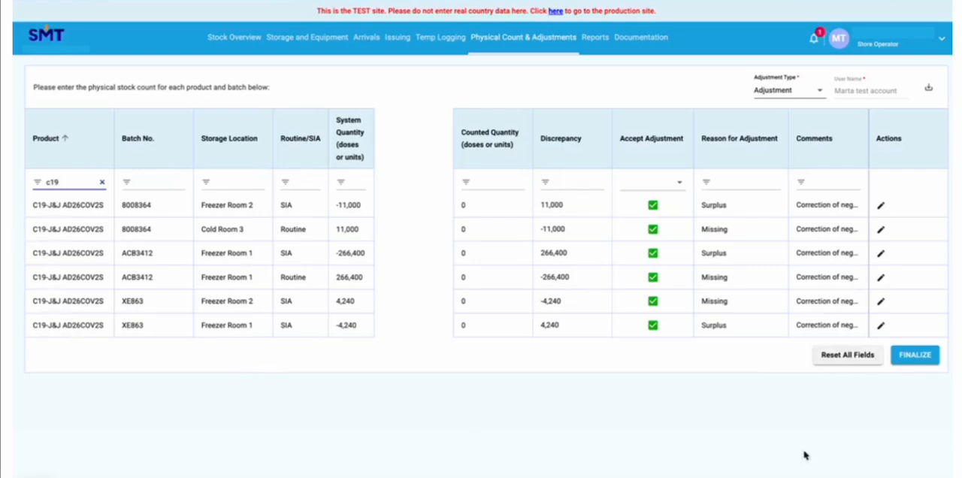
pyautogui.click(915, 361)
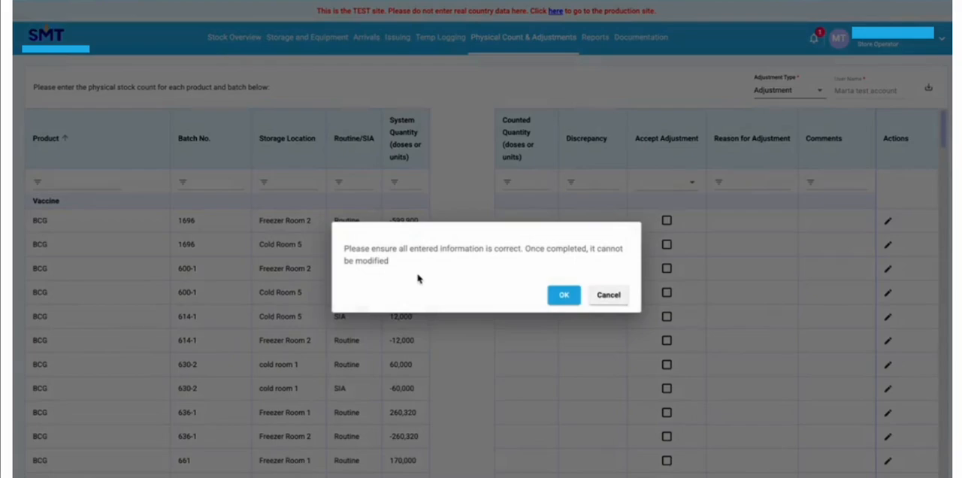
pyautogui.click(564, 297)
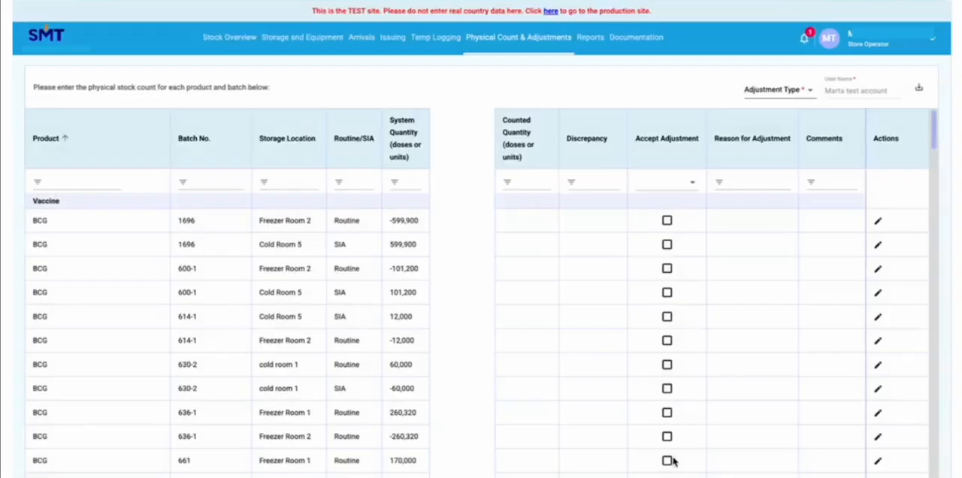
# Check the batch-wise details of C19-AZ VaxZevria and C19-J&J AD26COV2S in the stock overview, and highlight the BCG stock balance
pyautogui.click(222, 37)
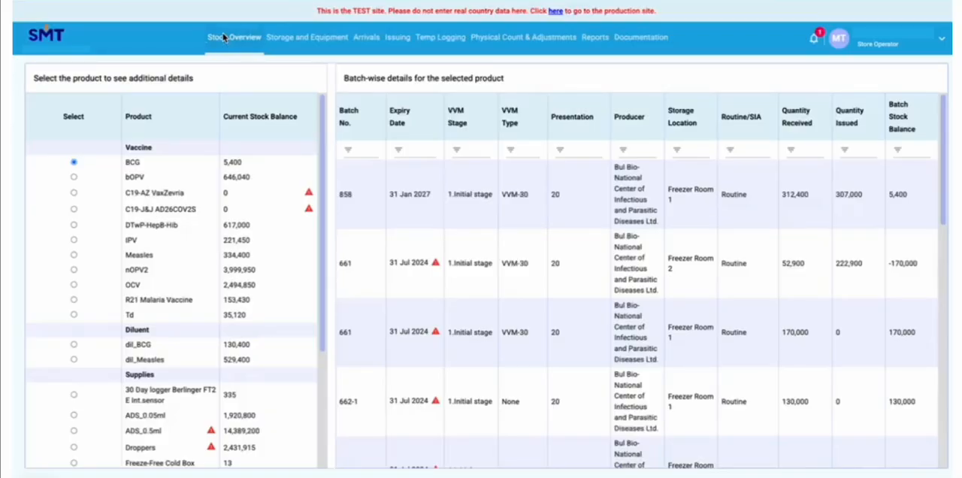
pyautogui.click(74, 195)
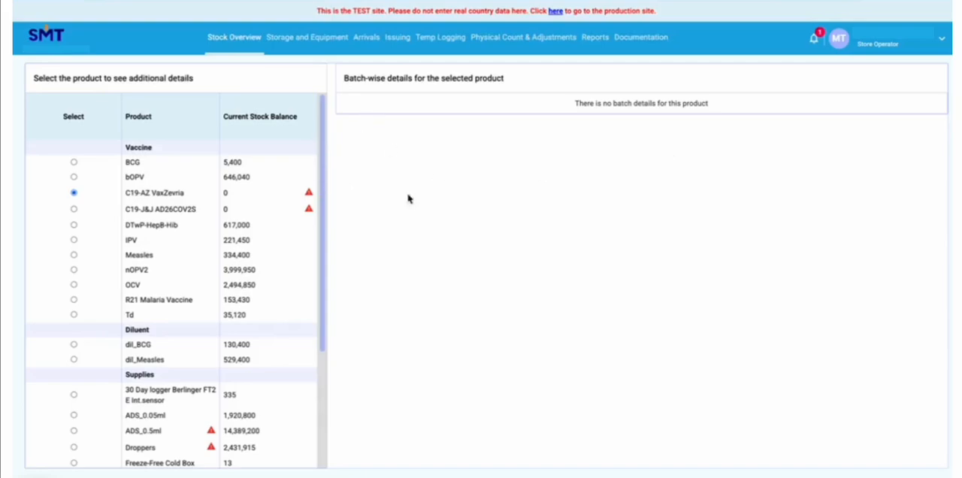
pyautogui.click(74, 210)
pyautogui.moveTo(244, 163); pyautogui.dragTo(221, 162)
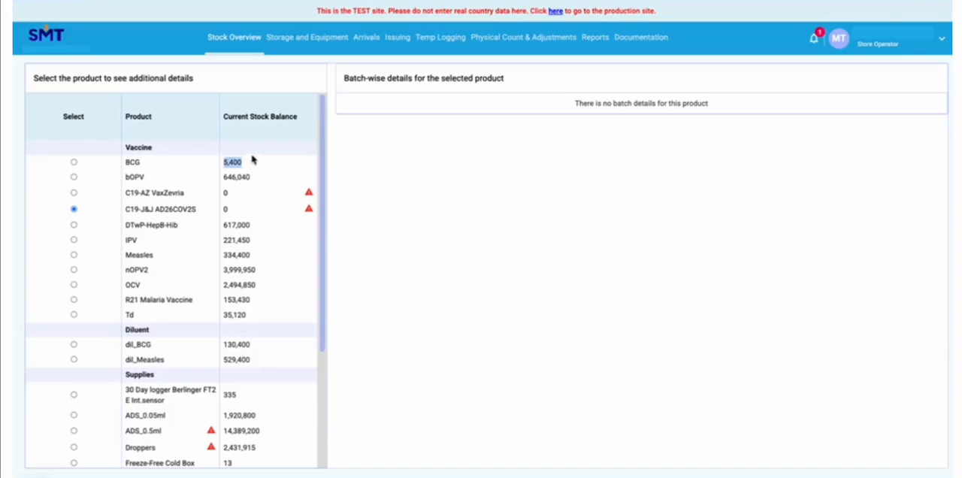